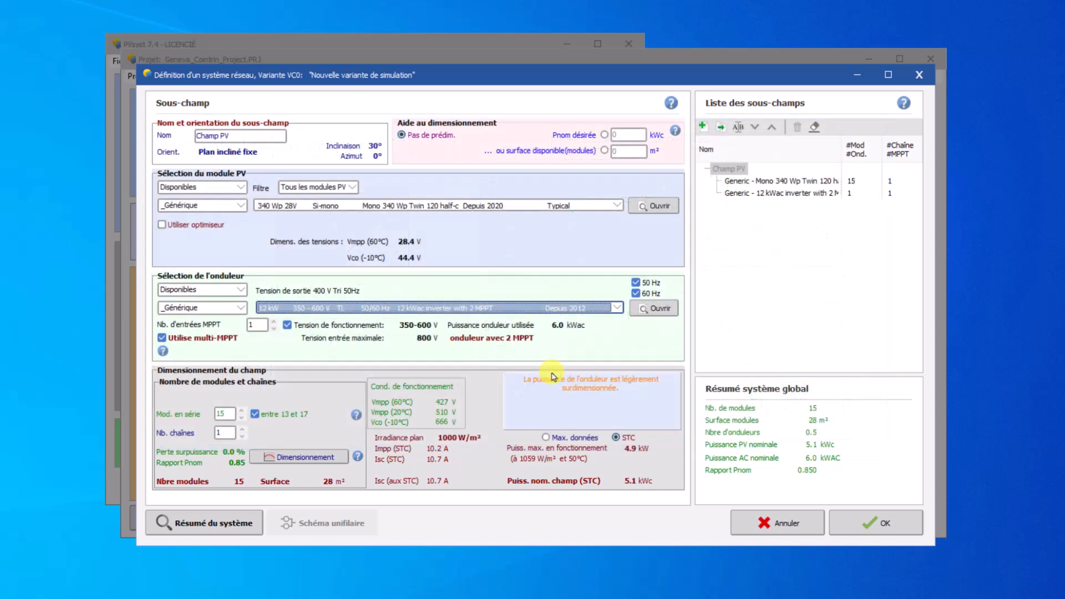
- Release the 13-to-17 series limit and set the PV array to 17 modules in series
left_click(255, 414)
left_click(242, 411)
left_click(241, 411)
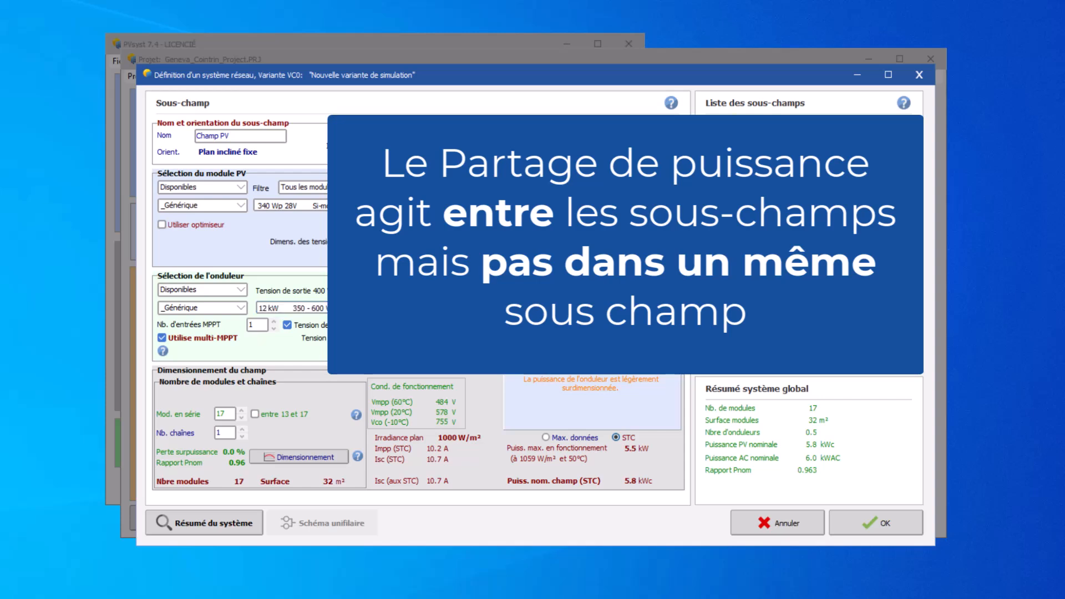
- Rename the sub-array Champ PV as "Sous-champ #1"
left_click(737, 130)
left_click_drag(750, 169, 665, 187)
type("Sous-champ #1")
key("Return")
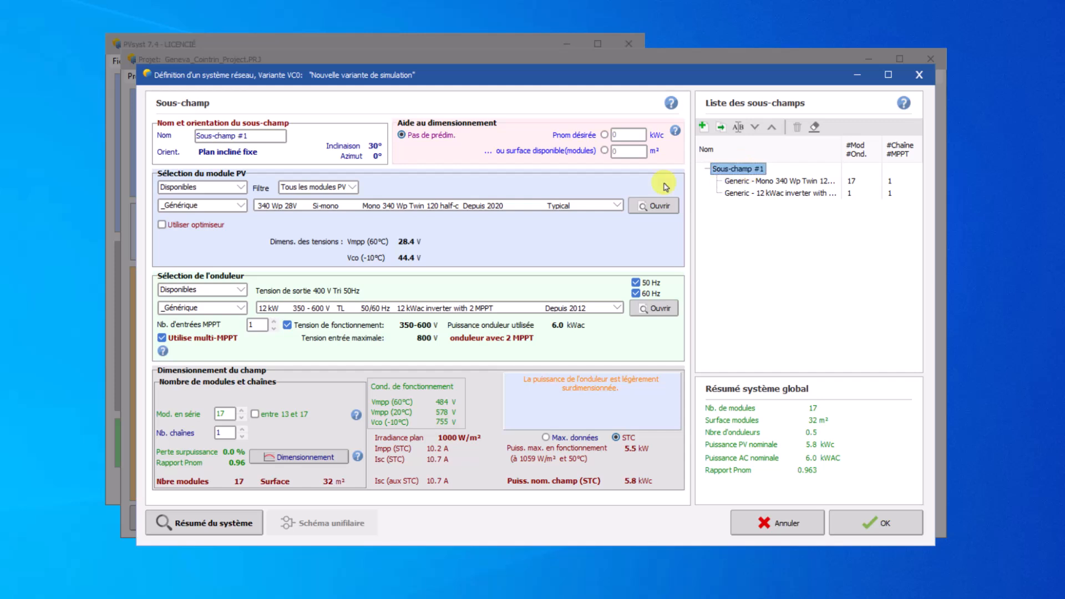
- Duplicate Sous-champ #1 and give the copy Poly 285 Wp 72 cells modules, 15 in series and 2 strings
left_click(721, 126)
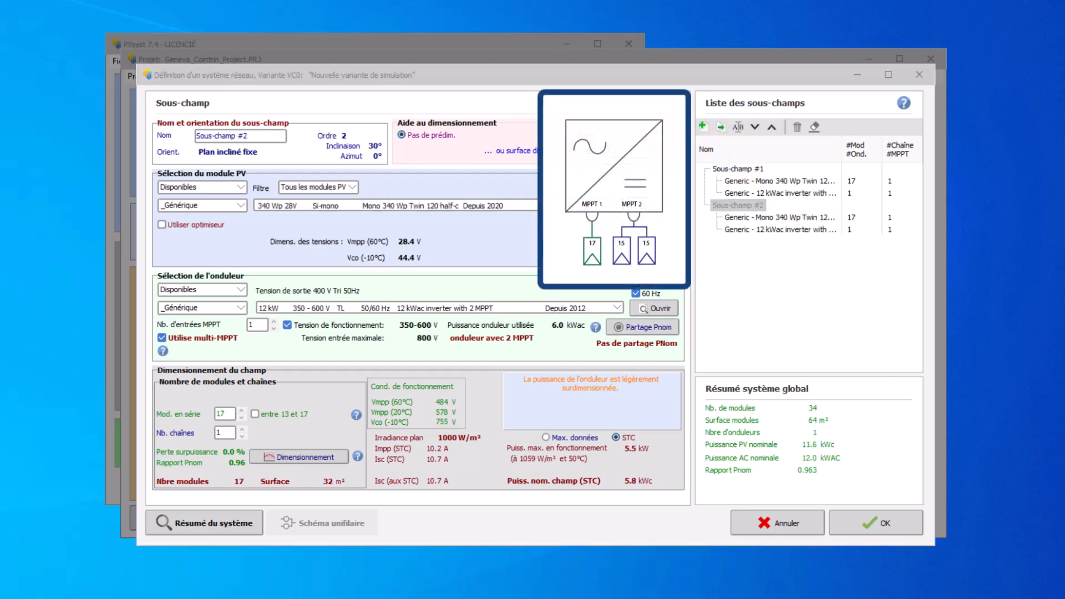
left_click(388, 205)
left_click(388, 233)
left_click(241, 410)
left_click(242, 429)
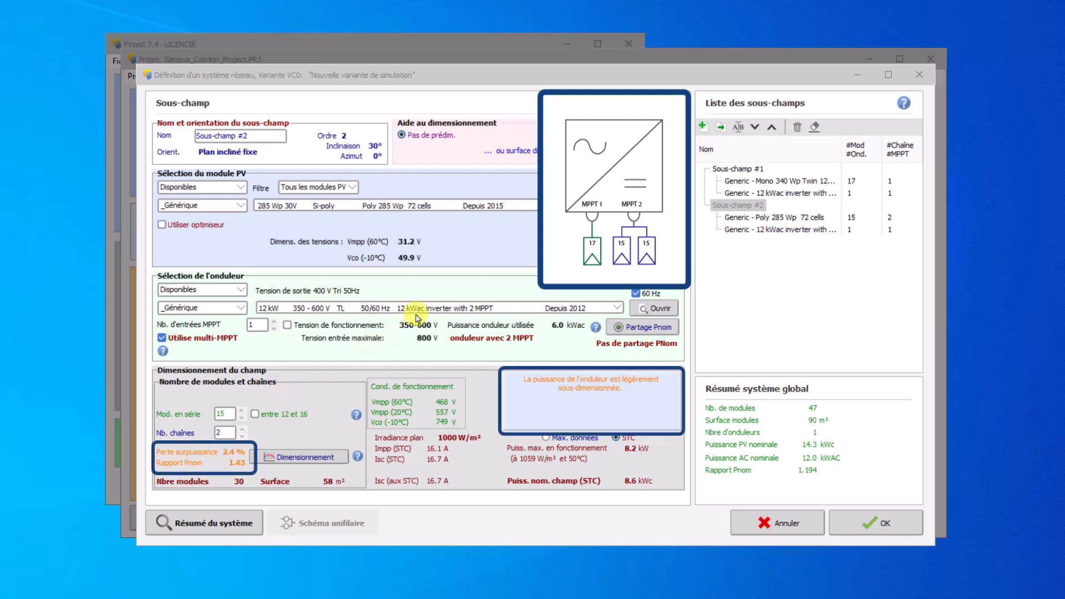
- Enable nominal power sharing between MPPT inputs of the same inverter, starting from Sous-champ #1
left_click(725, 170)
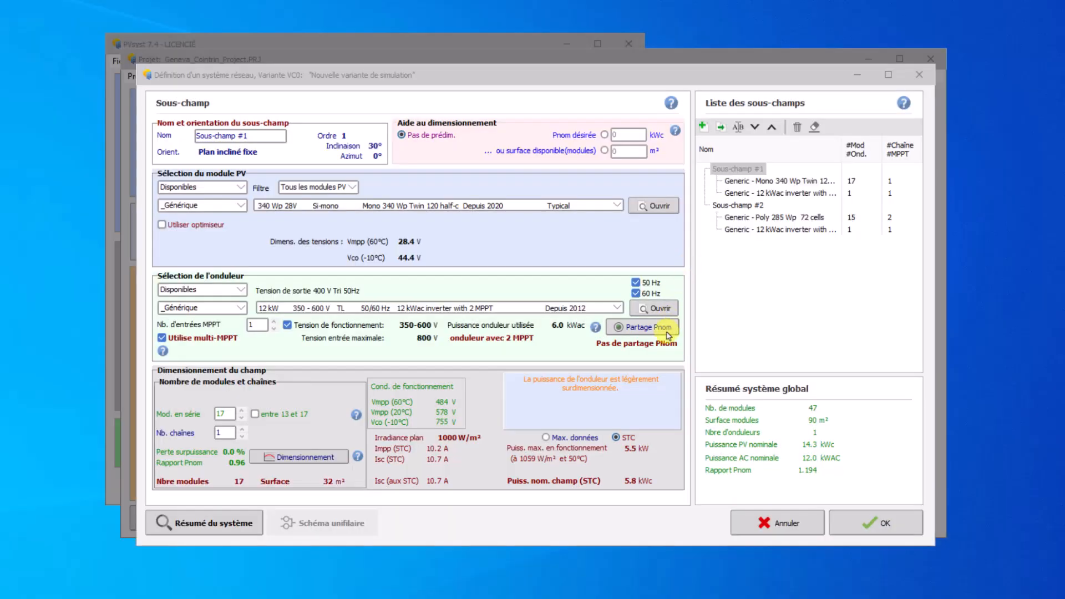
left_click(664, 328)
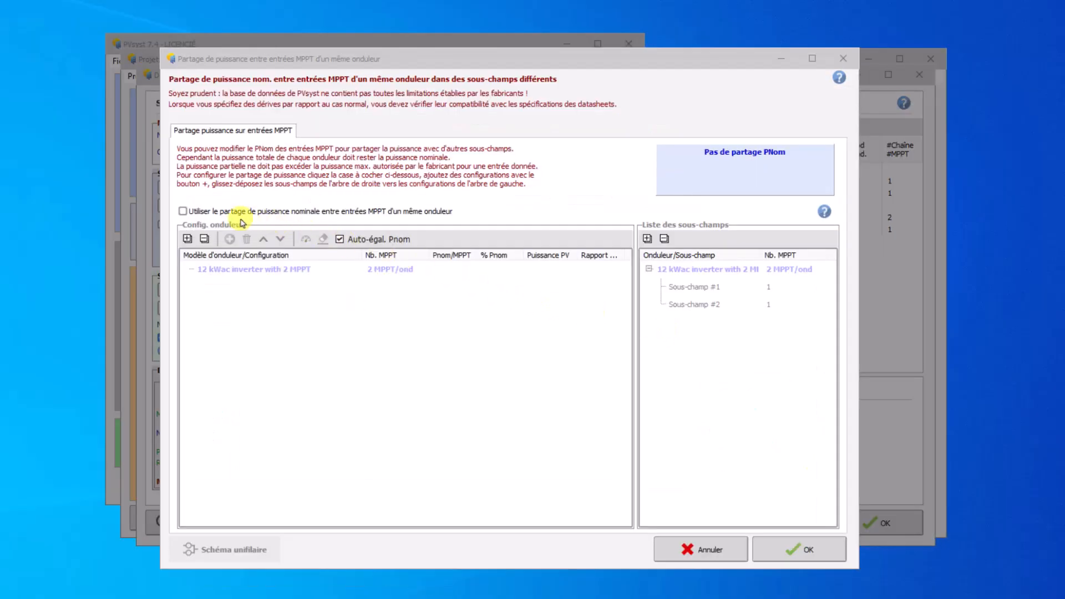
left_click(183, 212)
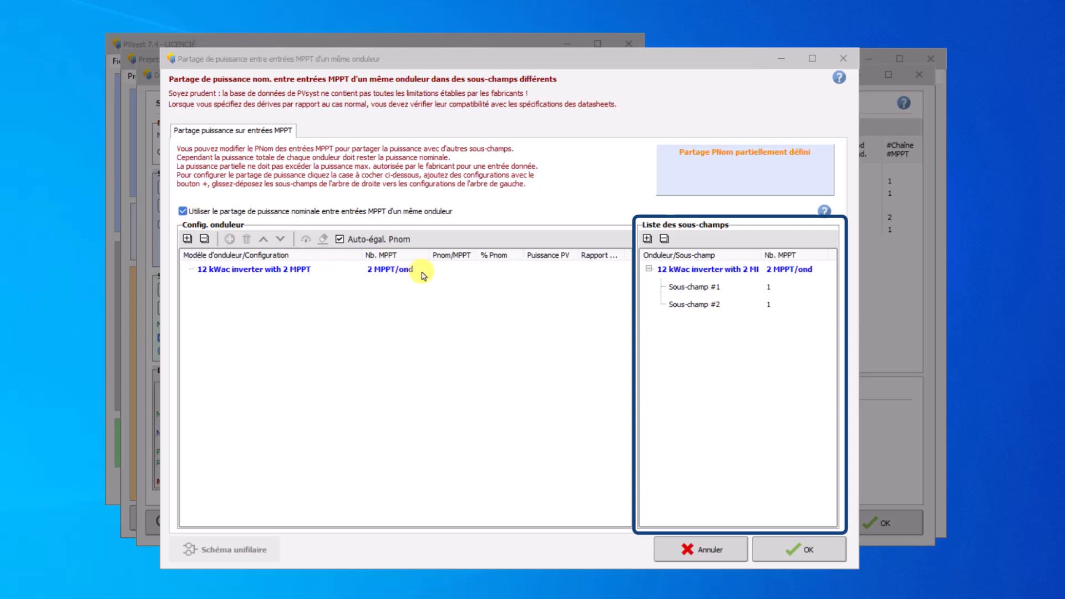
- Collapse and re-expand the inverter tree in the list of sub-arrays
left_click(649, 272)
left_click(646, 241)
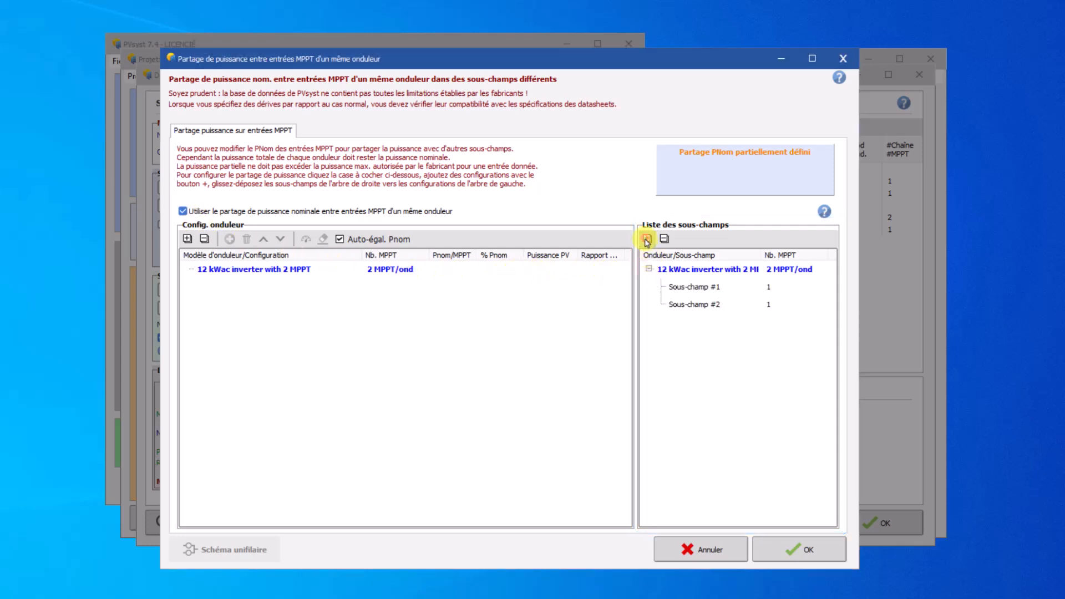
left_click(664, 239)
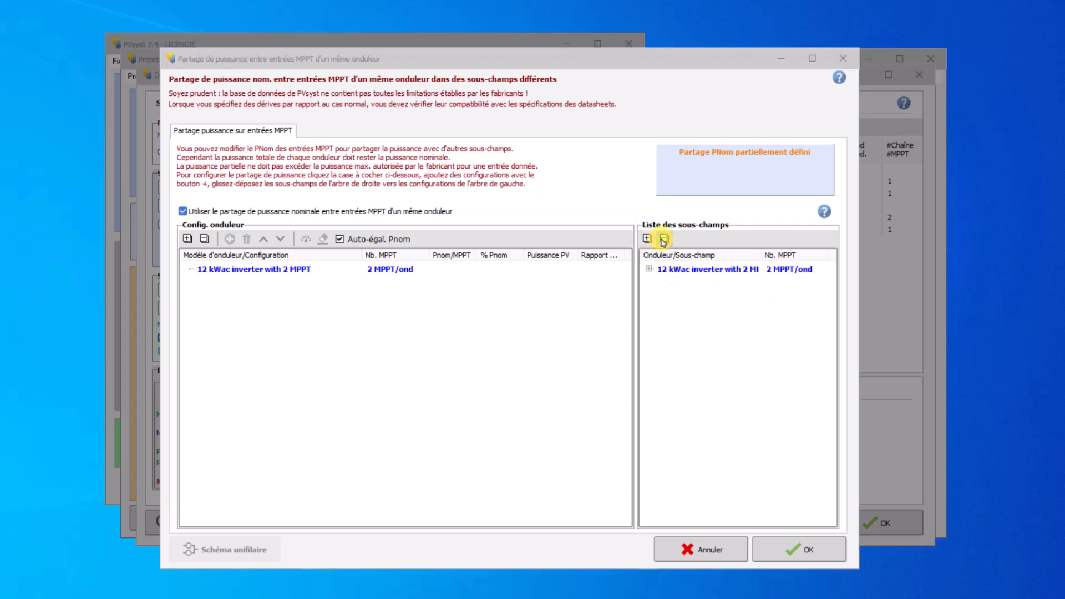
left_click(647, 239)
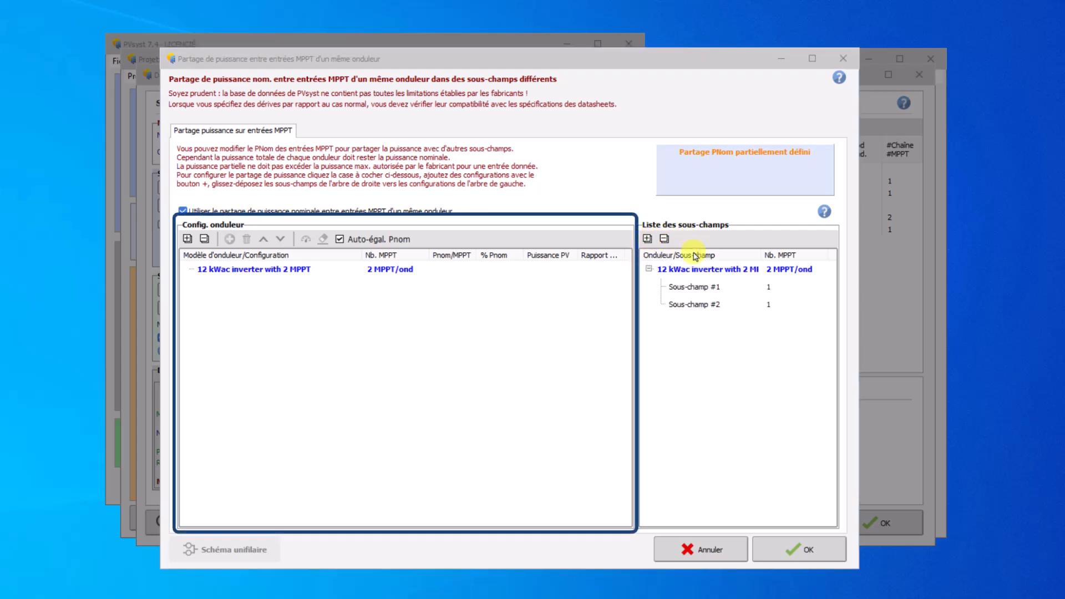
- Assign Sous-champ #1 and Sous-champ #2 to one shared configuration of the 12 kWac inverter with 2 MPPT
left_click_drag(693, 287, 337, 275)
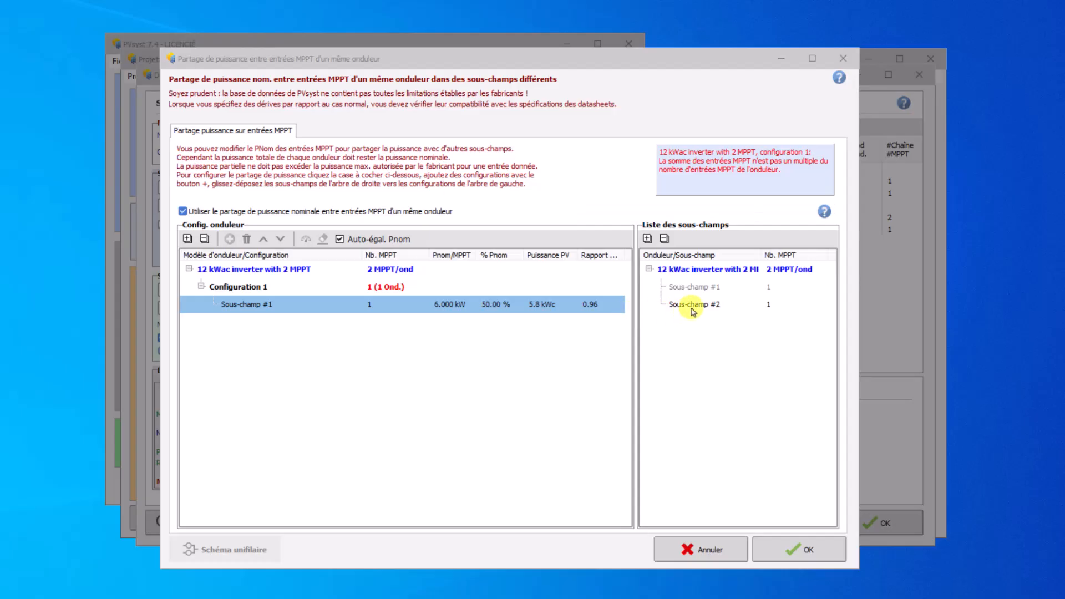
left_click_drag(693, 305, 374, 292)
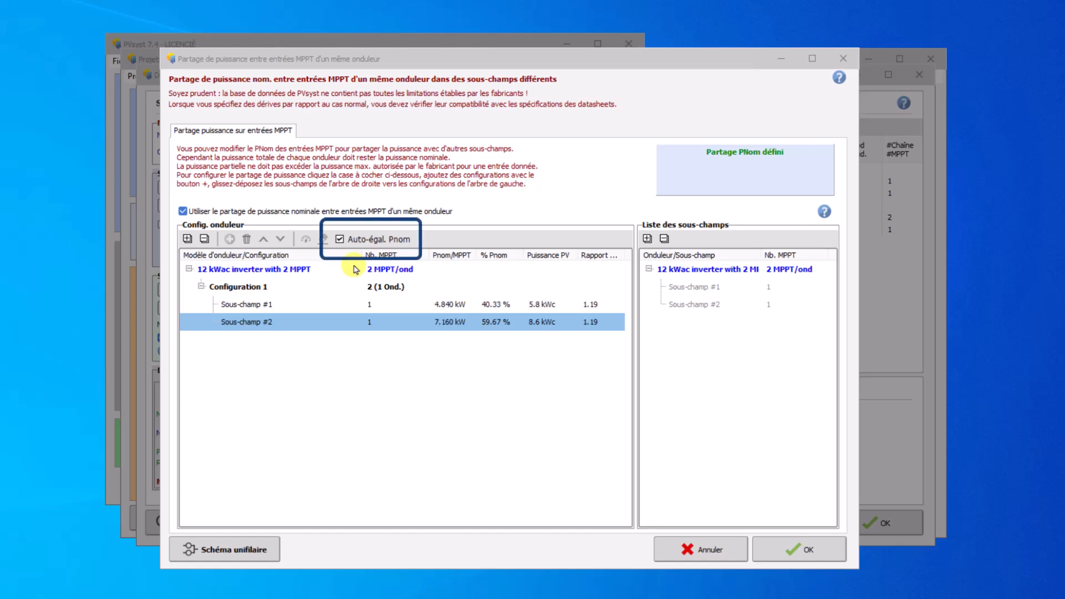
- Try resetting the Pnom distribution with Auto-égal. Pnom switched off, and switch the automatic equalisation back on
left_click(340, 239)
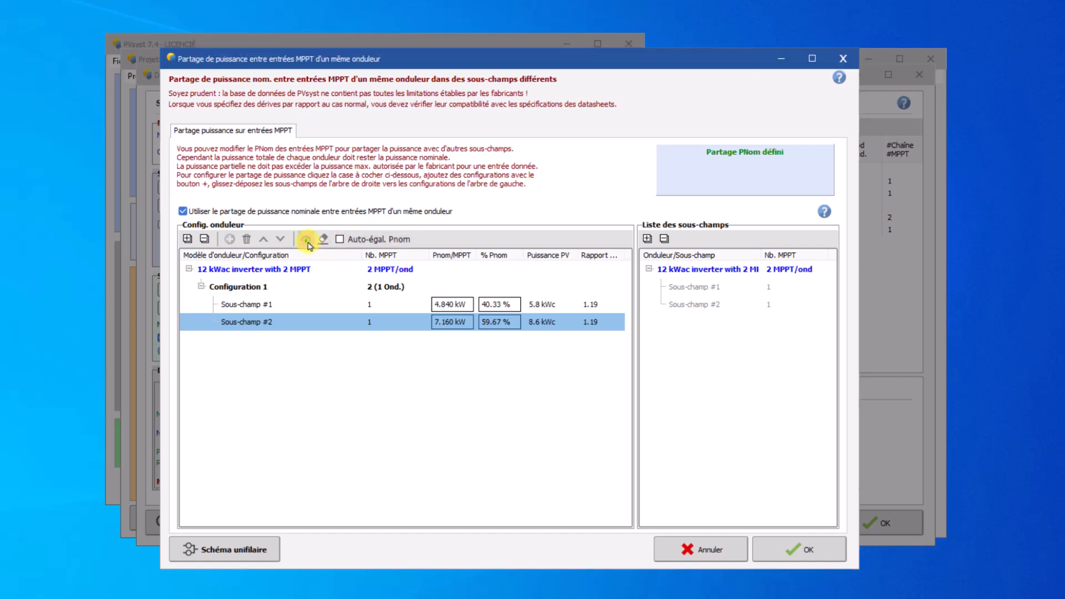
left_click(323, 241)
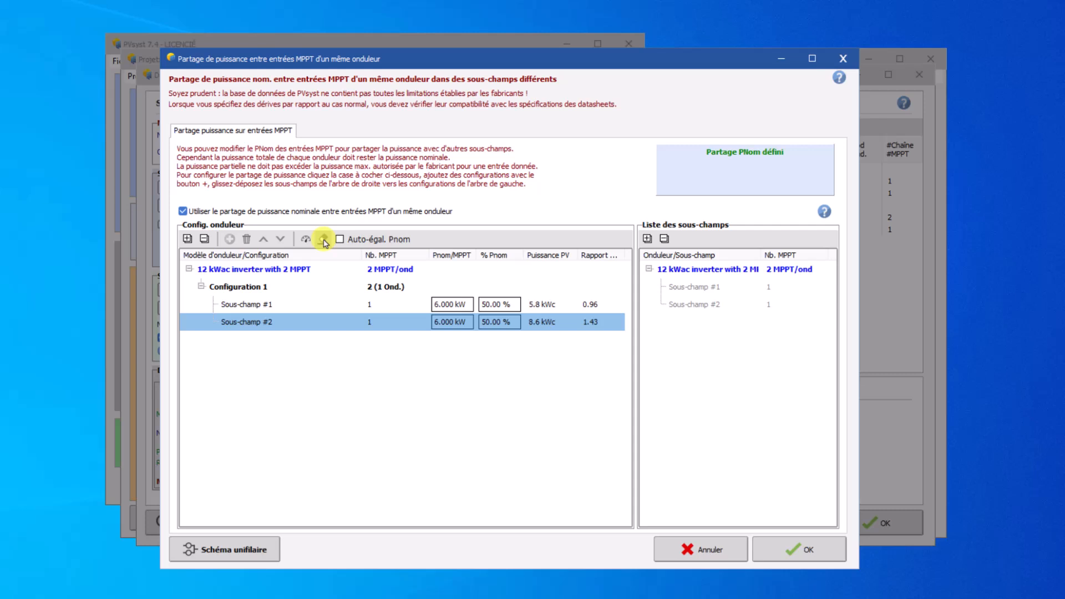
left_click(341, 240)
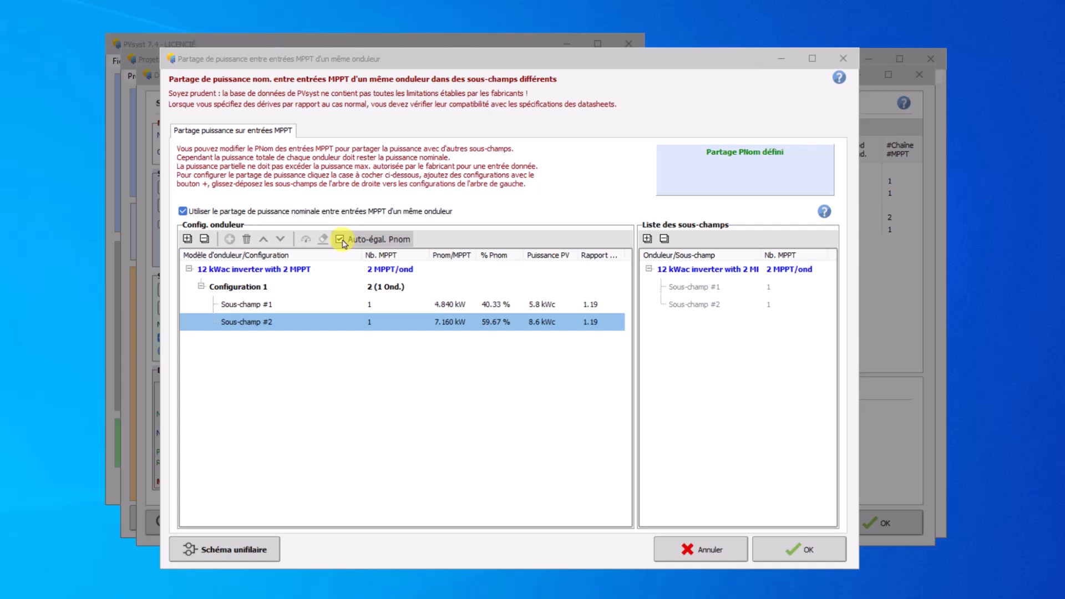
- Review the single-line diagram of the shared inverter and accept the power sharing settings
left_click(260, 549)
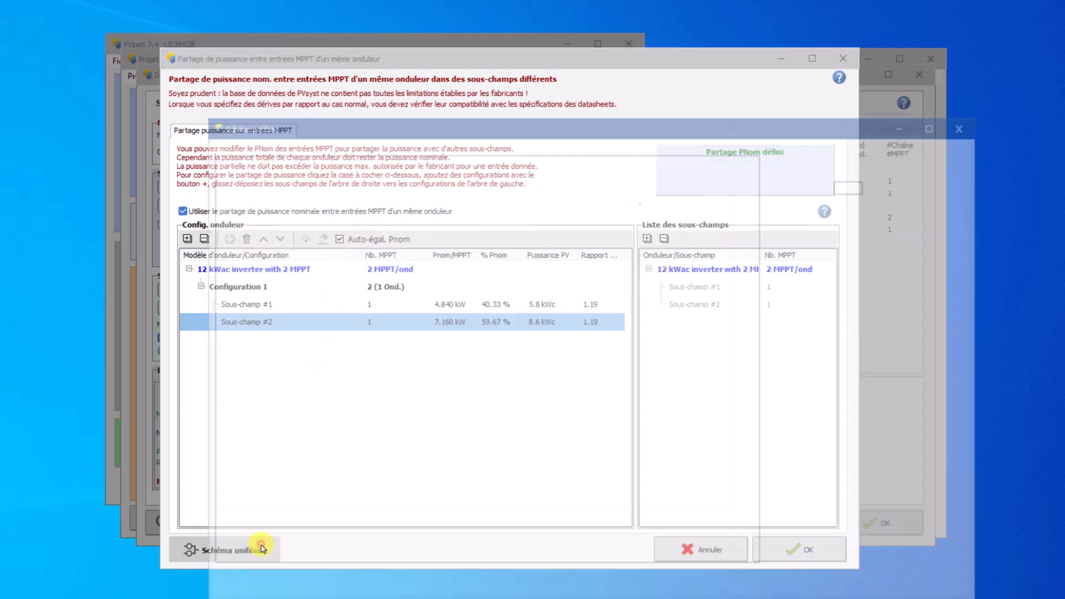
left_click_drag(423, 123, 388, 68)
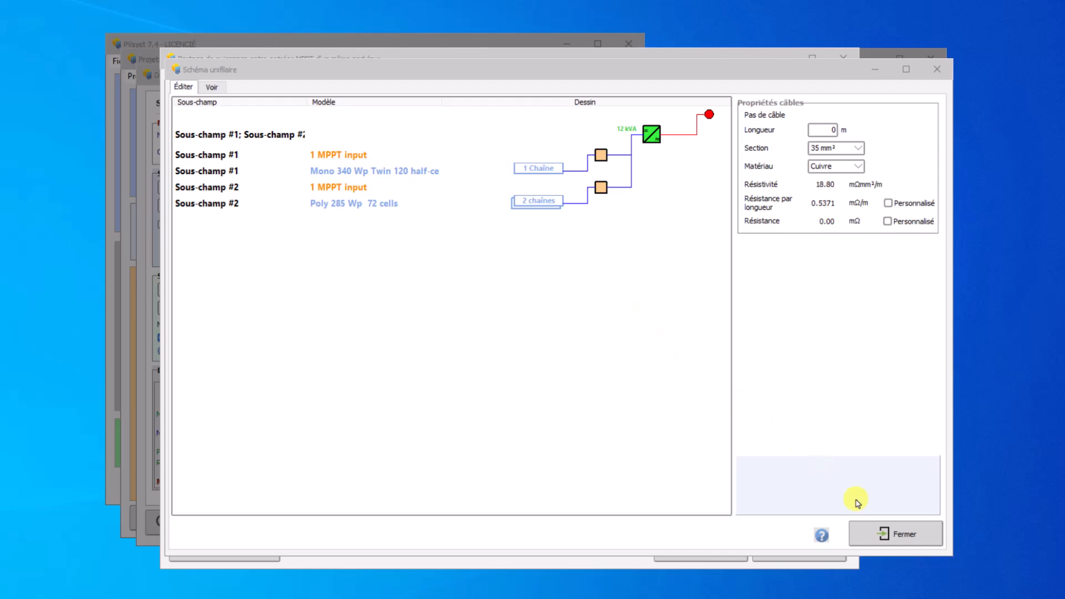
left_click(882, 533)
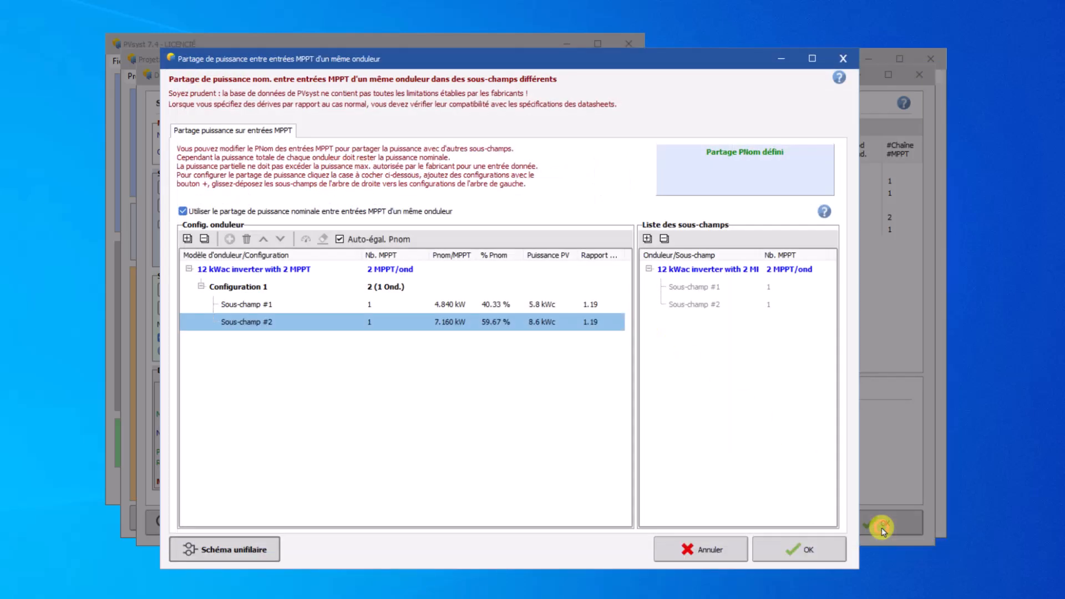
left_click(829, 549)
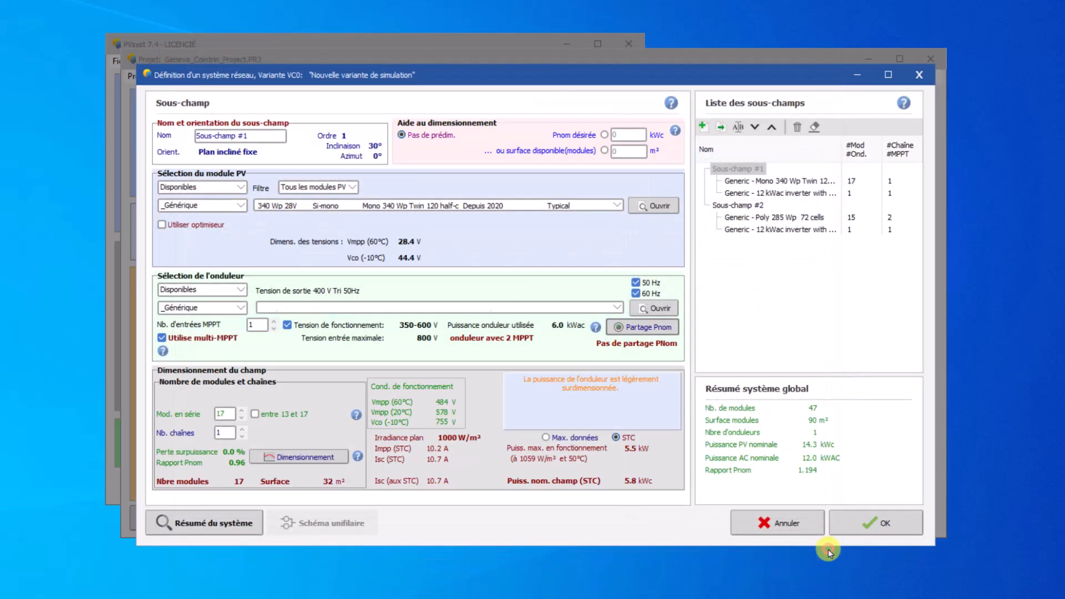
- Duplicate Sous-champ #1 as a third sub-array and assign it the 60 kWac string inverter
left_click(720, 126)
left_click(617, 308)
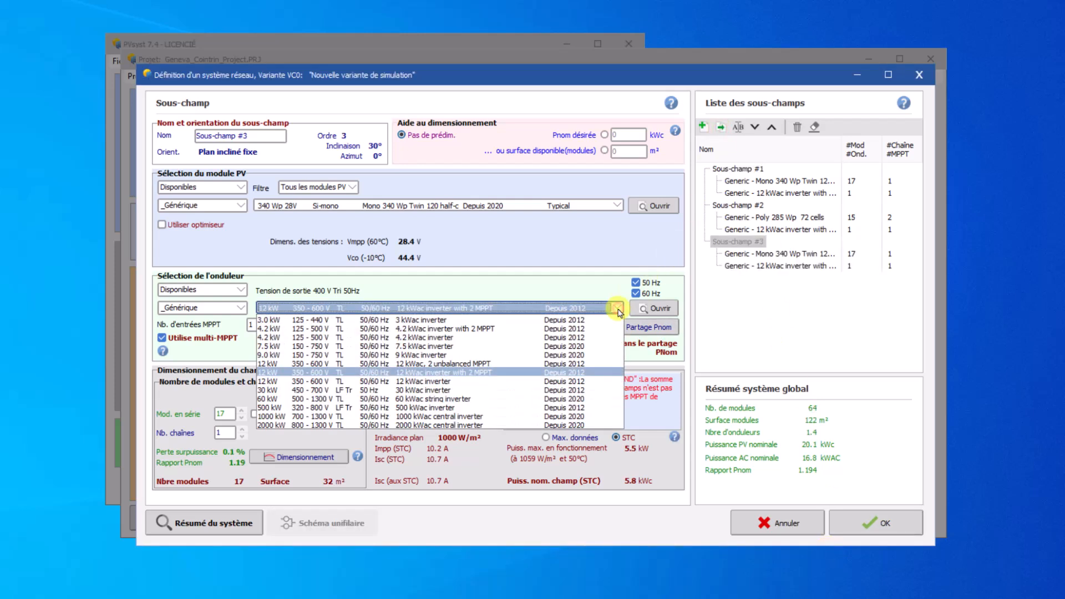
left_click(610, 399)
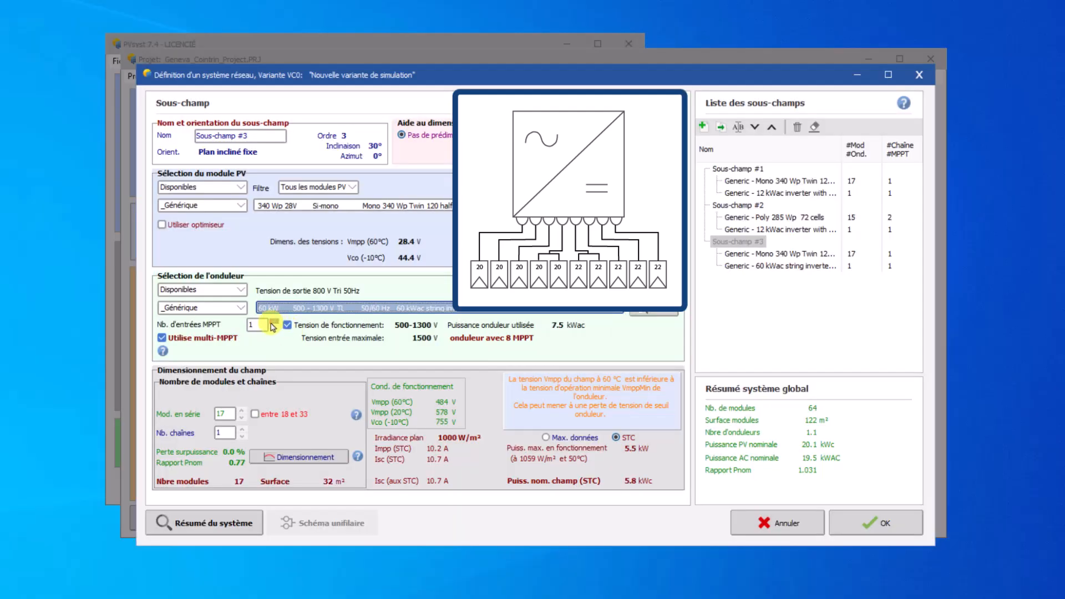
- Set Sous-champ #3 to 4 MPPT inputs, 20 modules in series and 5 strings
left_click(273, 322)
left_click(272, 321)
left_click(242, 412)
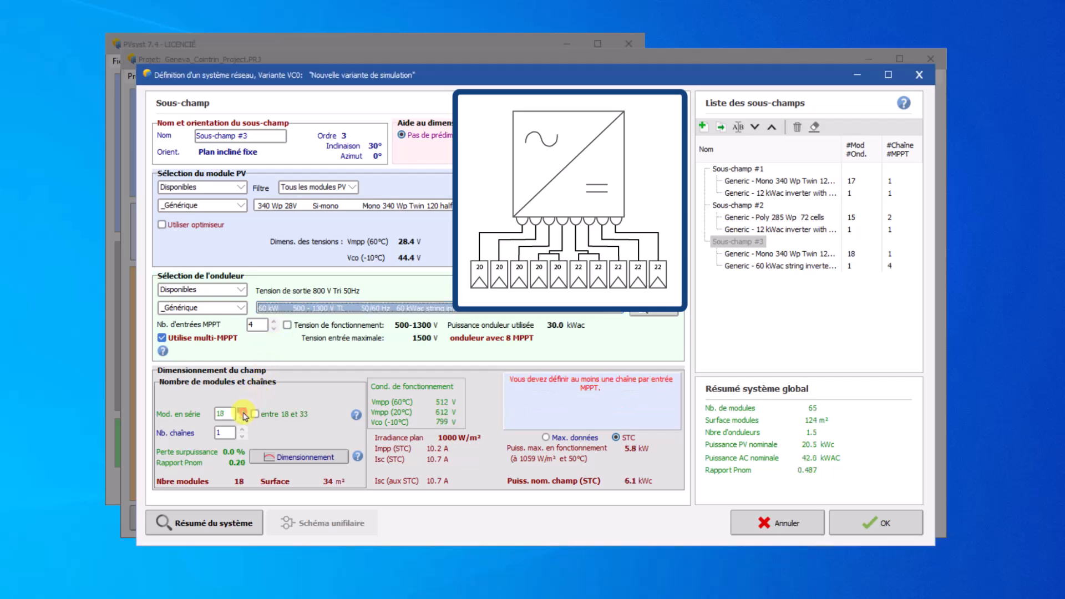
left_click(243, 428)
left_click(243, 428)
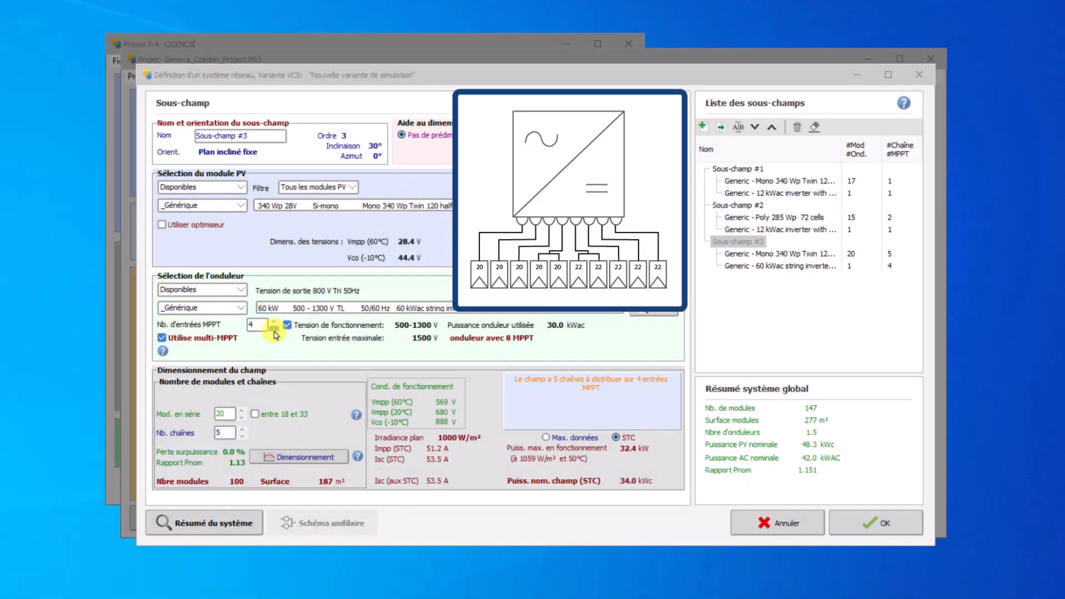
- Reduce Sous-champ #3 to 3 MPPT inputs and 3 strings
left_click(274, 330)
left_click(243, 436)
left_click(243, 436)
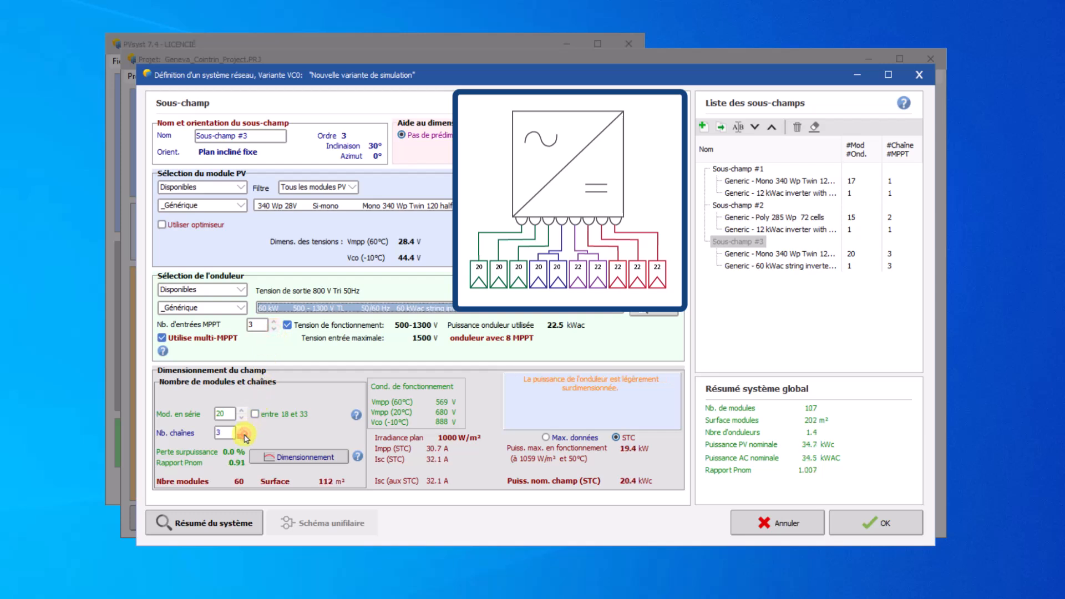
- Duplicate Sous-champ #3 and set the copy to 1 MPPT input and 2 strings
left_click(720, 128)
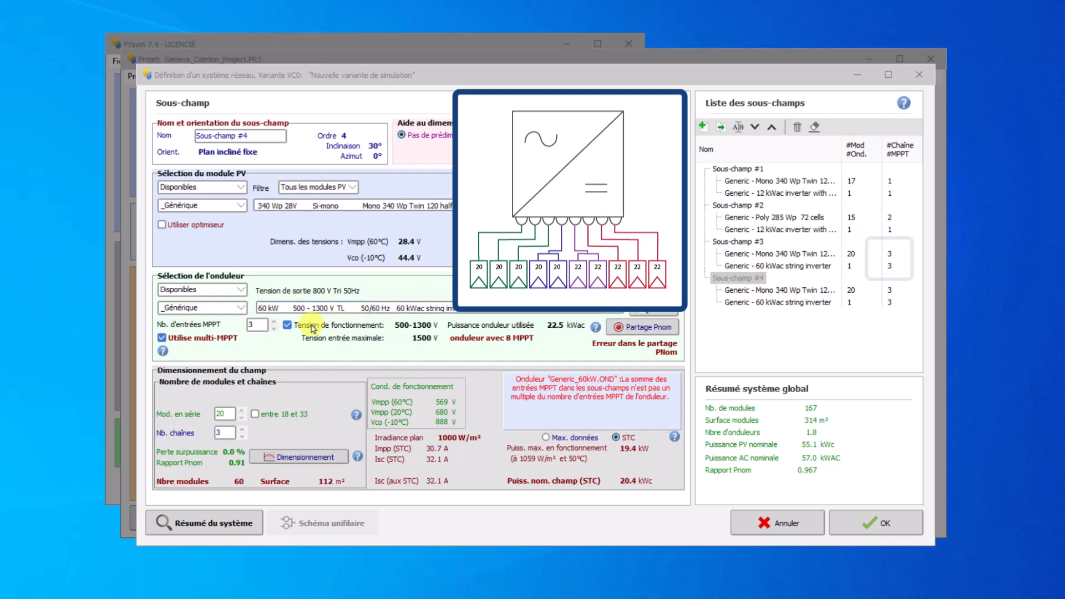
left_click(273, 329)
left_click(244, 436)
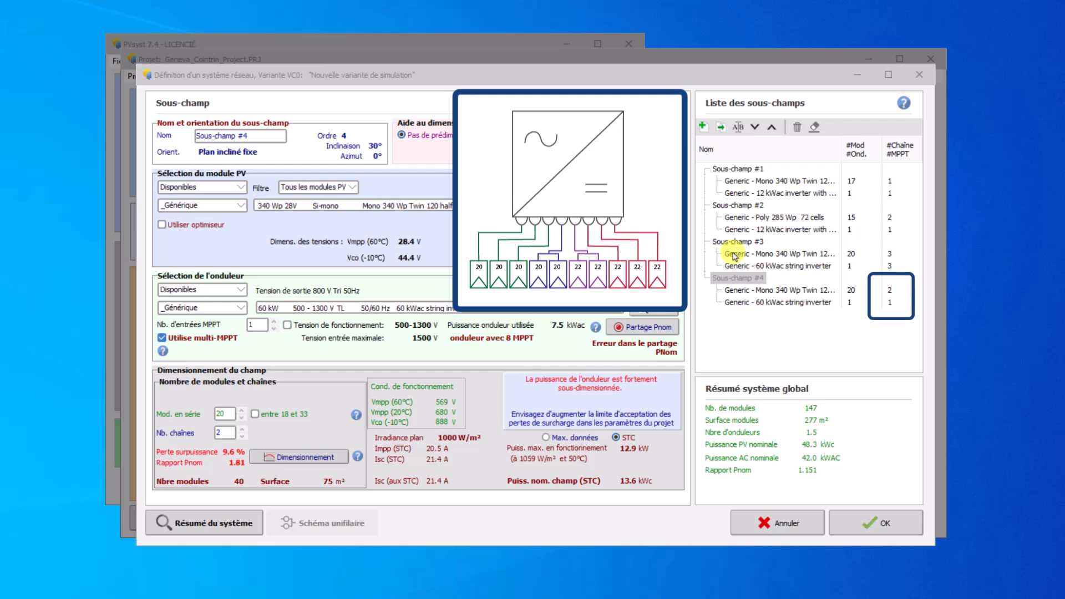
- Duplicate Sous-champ #3 and Sous-champ #4, setting 22 modules in series in both copies
left_click(737, 242)
left_click(720, 127)
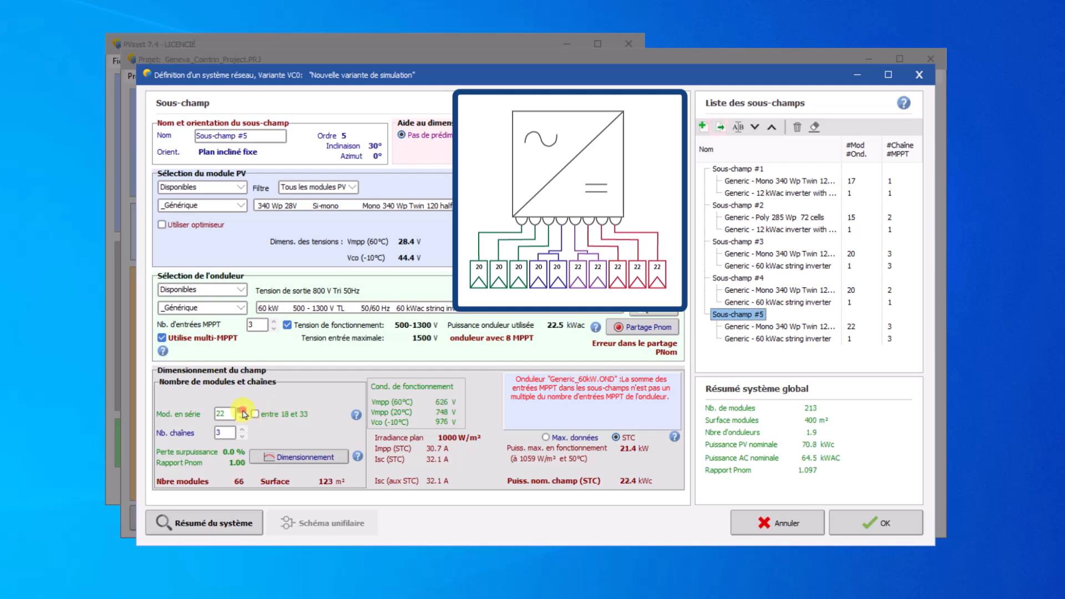
left_click(721, 279)
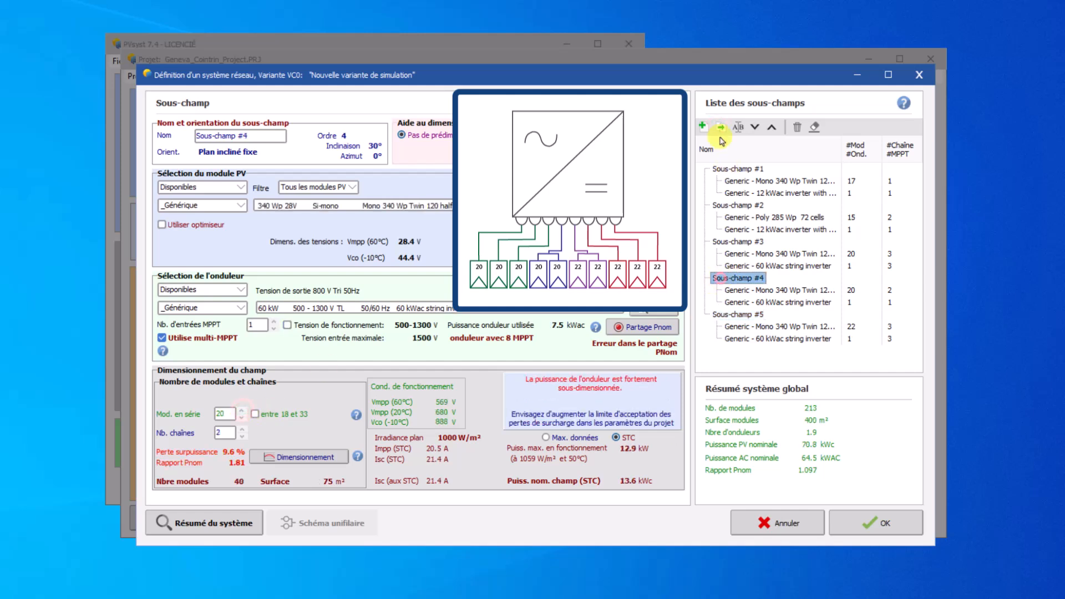
left_click(242, 410)
left_click(242, 410)
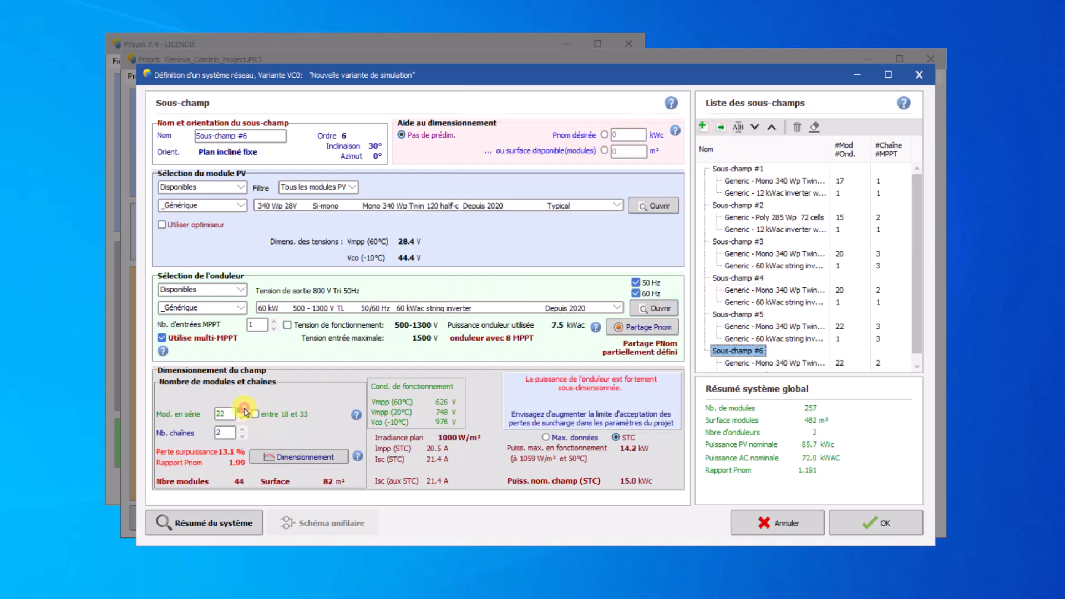
- Add Sous-champ #3 to #6 to one shared configuration of the 60 kWac string inverter and accept the power sharing
left_click(641, 327)
left_click_drag(423, 98, 409, 52)
left_click_drag(668, 332, 500, 333)
left_click_drag(691, 349, 483, 355)
left_click_drag(674, 367, 501, 408)
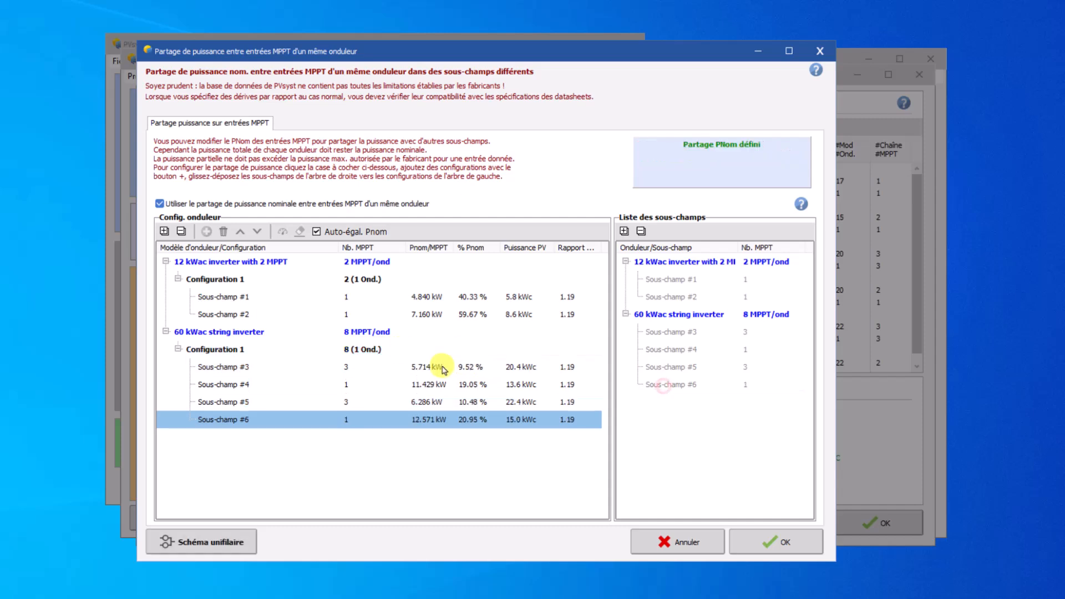
left_click(775, 544)
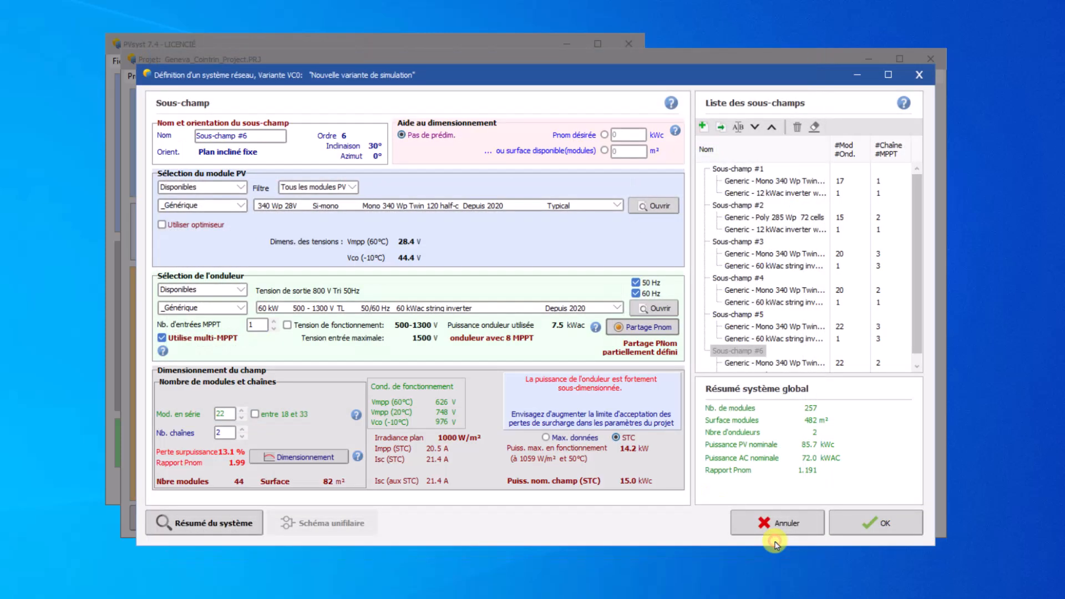
- Set Sous-champ #3 to 6 MPPT inputs and 6 strings
left_click(738, 243)
left_click(274, 321)
left_click(273, 321)
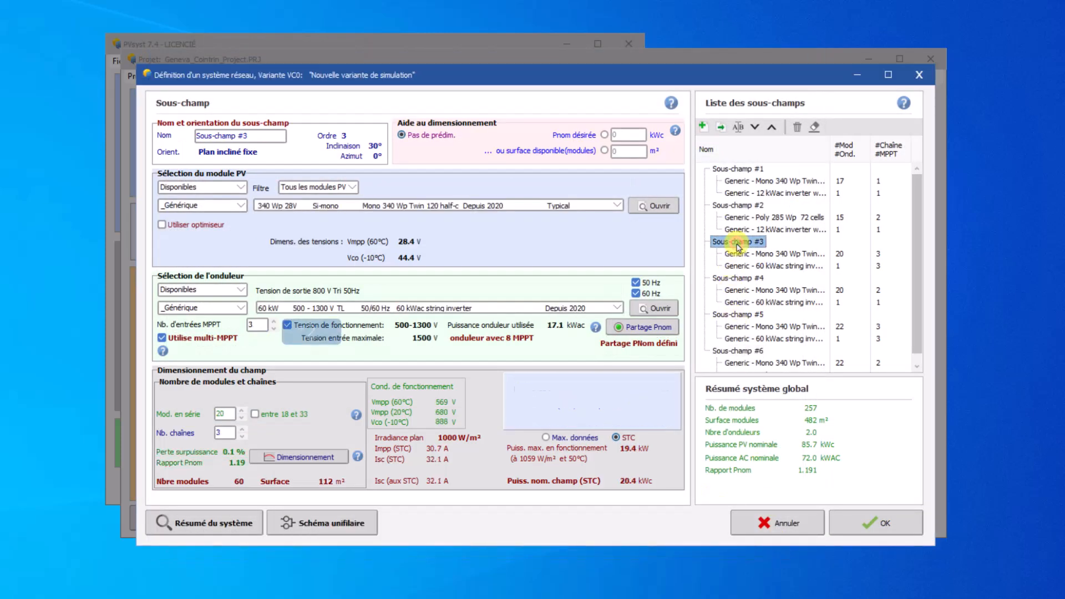
left_click(241, 430)
left_click(242, 429)
left_click(242, 430)
- Set Sous-champ #4 to 2 MPPT inputs and 4 strings
left_click(725, 279)
left_click(273, 321)
left_click(242, 430)
left_click(242, 429)
- Set Sous-champ #5 to 6 MPPT inputs and 6 strings
left_click(738, 315)
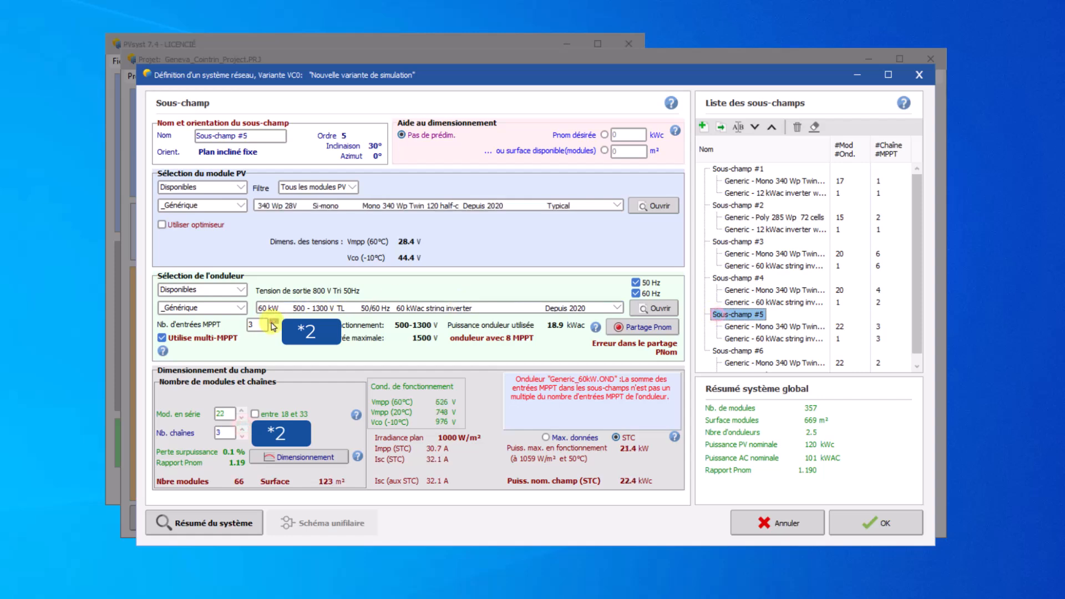
left_click(245, 429)
left_click(244, 429)
left_click(244, 430)
- Set Sous-champ #6 to 2 MPPT inputs and 4 strings
left_click(726, 351)
left_click(274, 322)
left_click(245, 428)
- Open the power sharing settings to check the 60 kWac inverter's configuration across Sous-champ #3 to #6
left_click(645, 327)
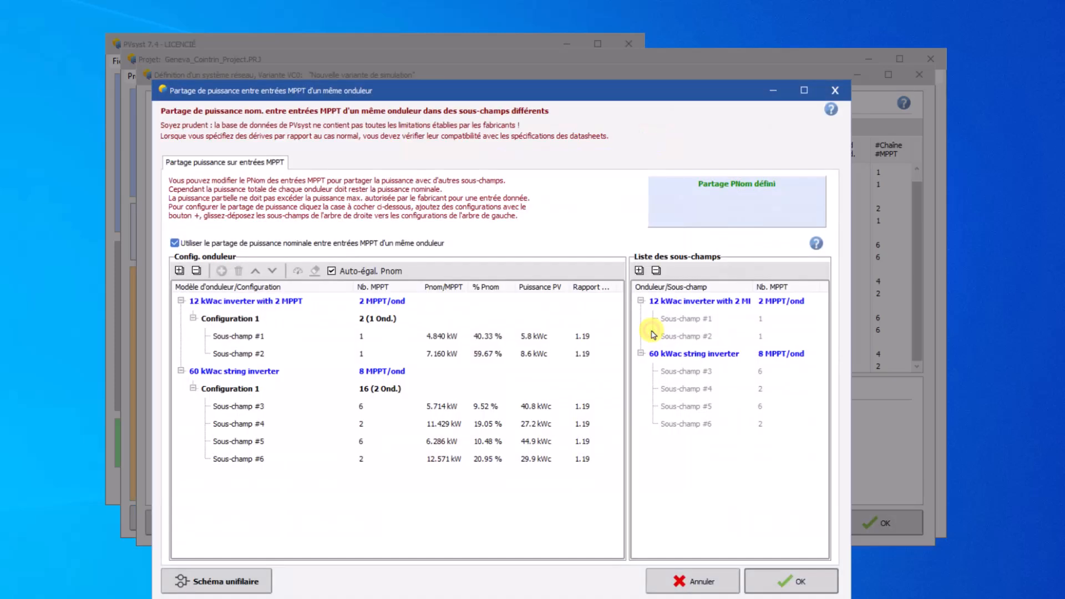
left_click_drag(599, 101, 586, 64)
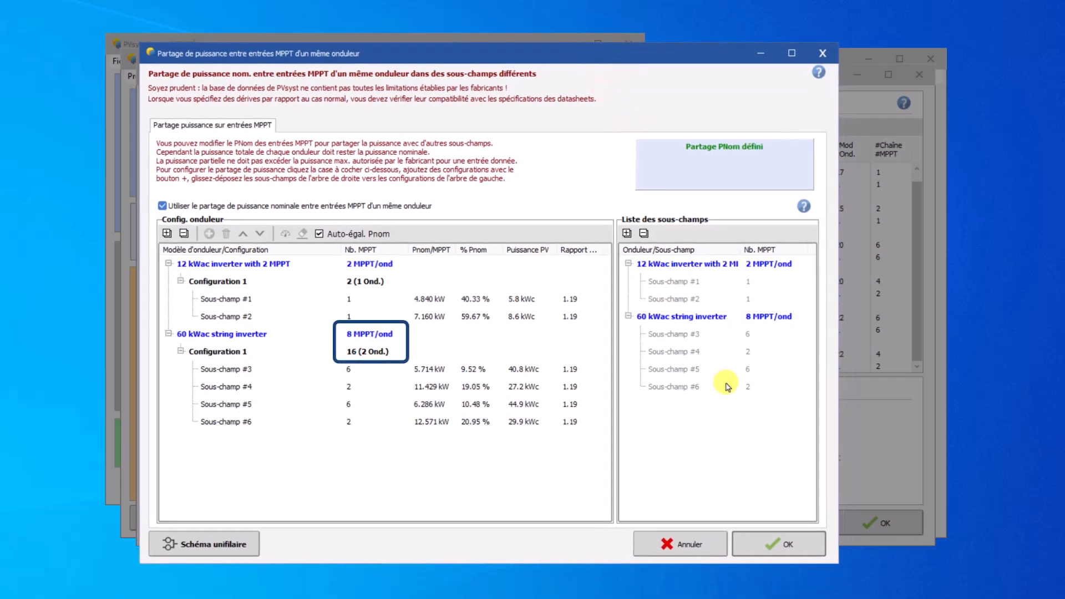
- Accept the power sharing, duplicate Sous-champ #6, and give the copy 6 MPPT inputs, 20 modules in series and 6 strings
left_click(809, 543)
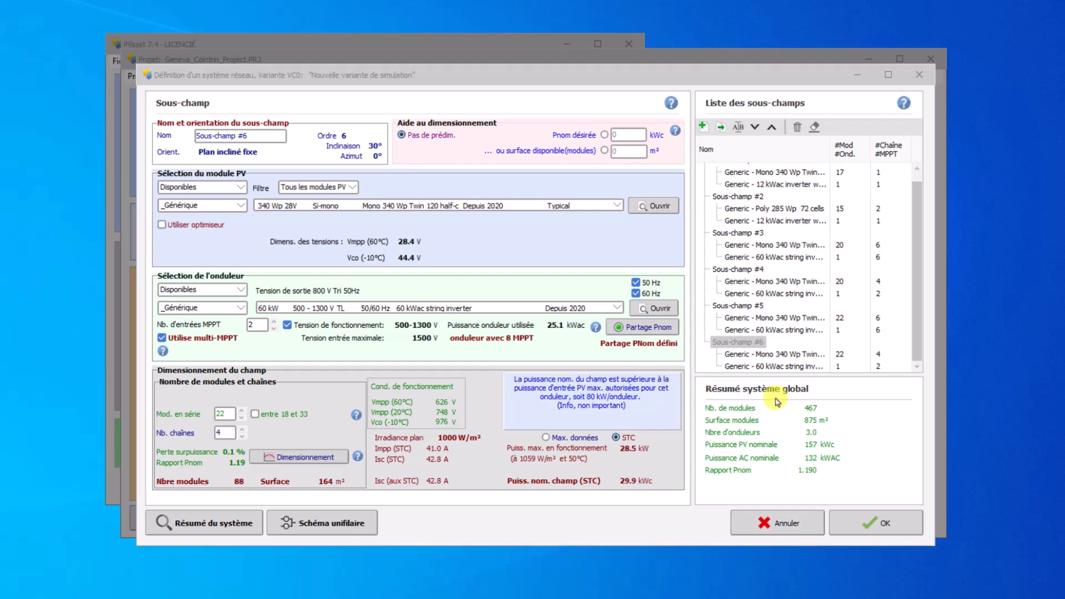
left_click(721, 128)
left_click(273, 323)
left_click(273, 322)
left_click(241, 417)
left_click(241, 418)
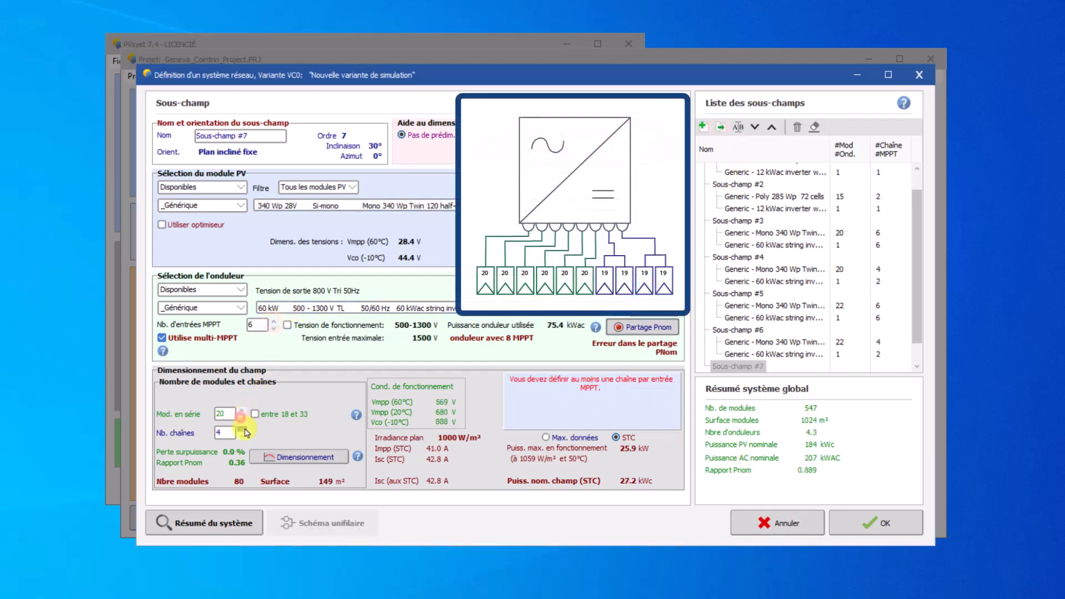
left_click(242, 429)
left_click(241, 429)
- Duplicate Sous-champ #7 and set the copy to 2 MPPT inputs, 19 modules in series and 4 strings
left_click(720, 128)
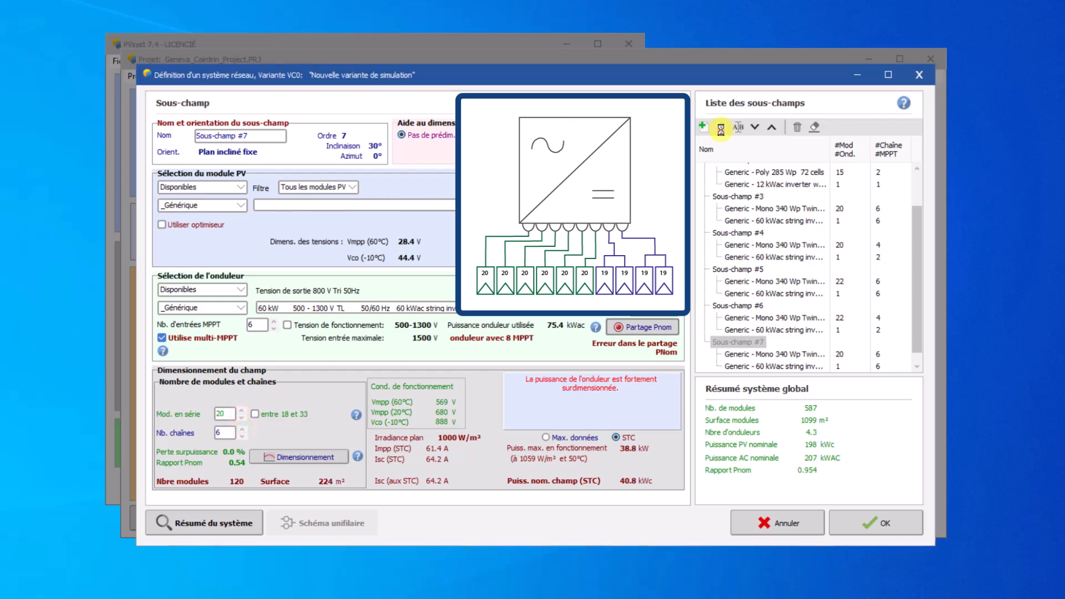
left_click(242, 418)
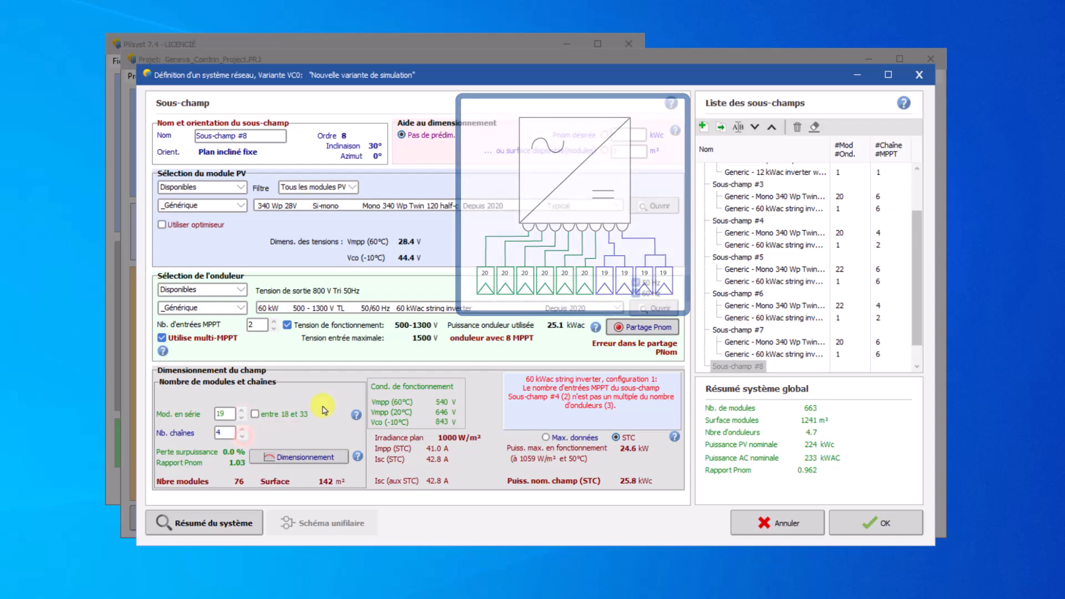
- Add a second power sharing configuration for the 60 kWac string inverter, assign Sous-champ #7 and #8 to it, and accept the system definition
left_click(643, 327)
left_click_drag(521, 92, 508, 53)
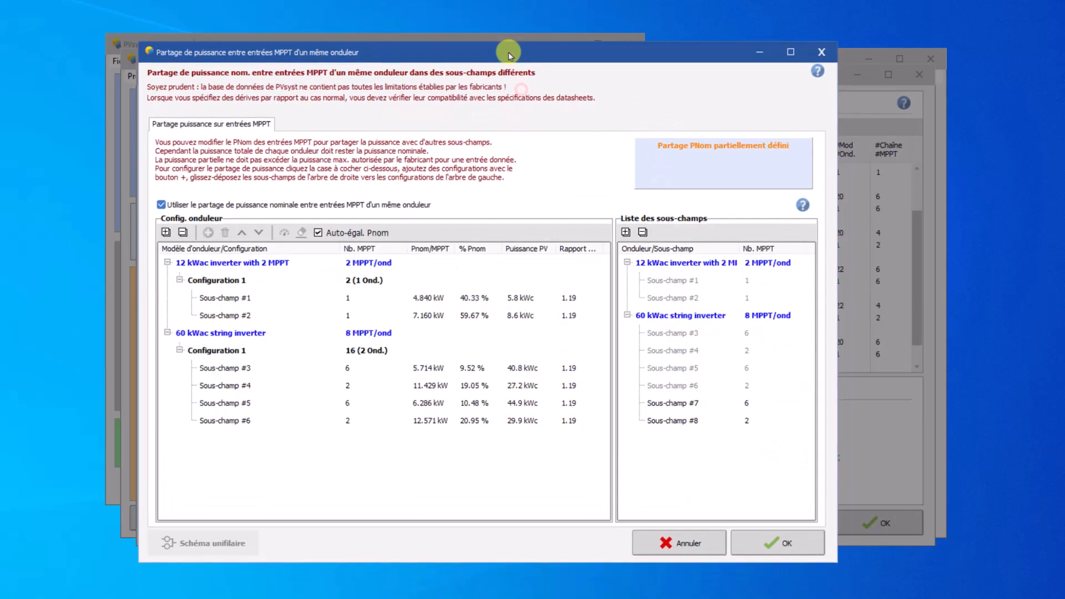
left_click(241, 352)
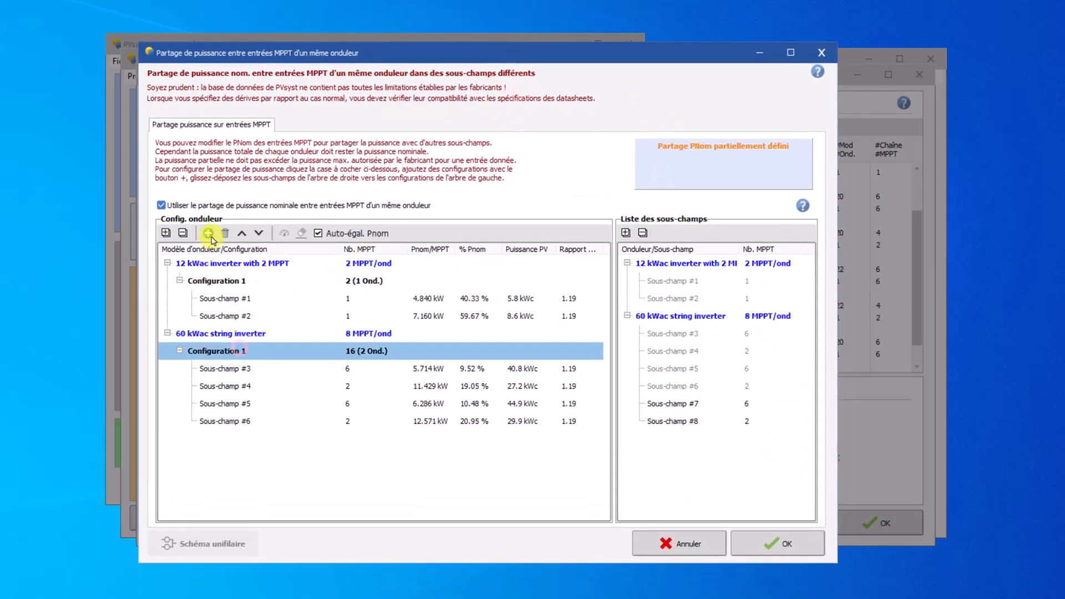
left_click_drag(665, 403, 311, 438)
left_click(673, 421)
left_click_drag(672, 421, 266, 437)
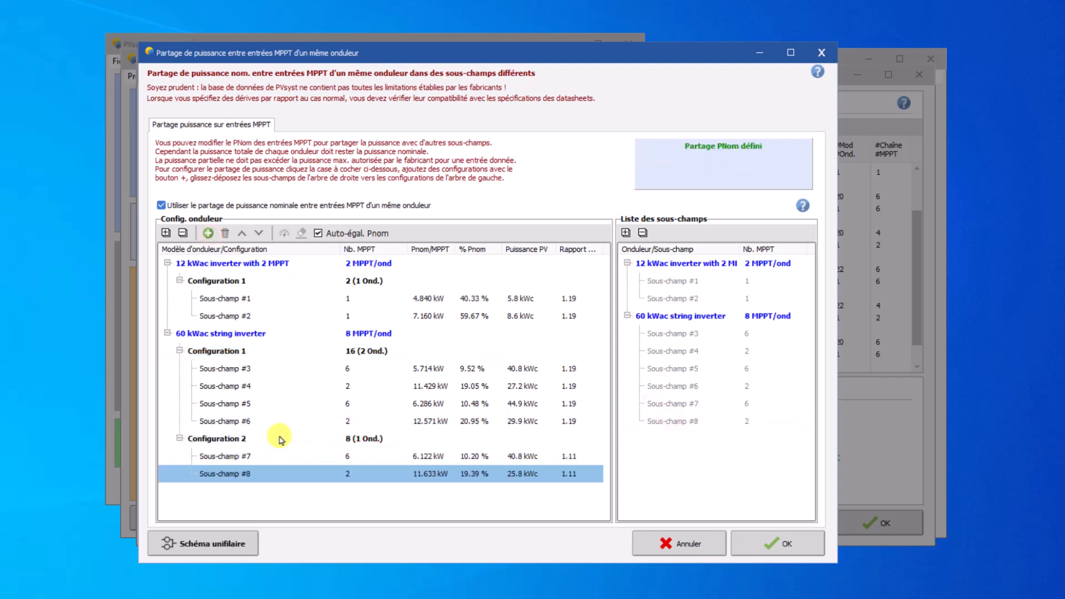
left_click(774, 541)
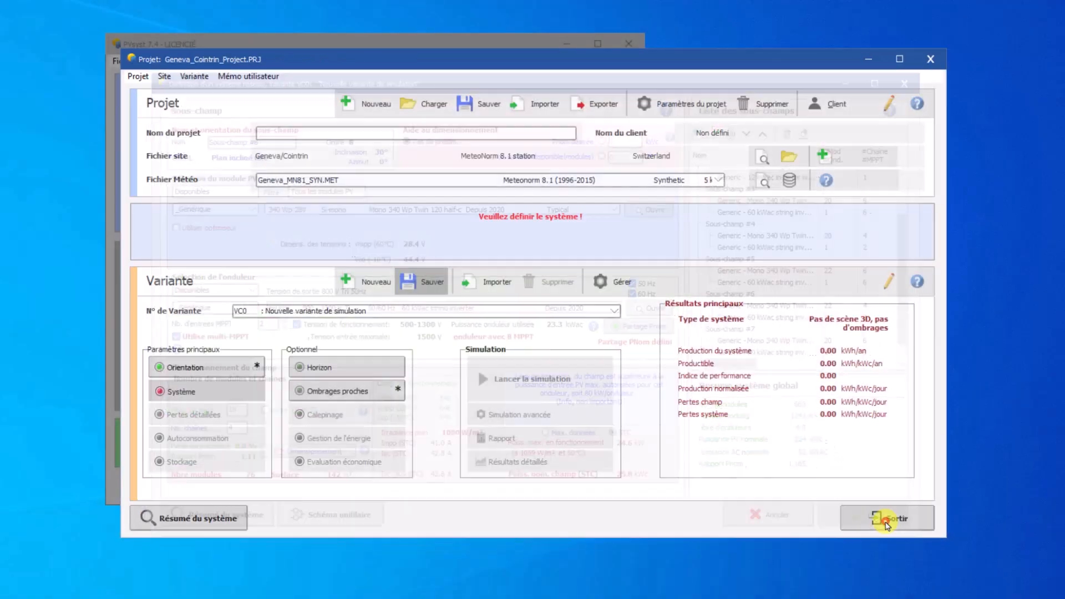
left_click(886, 521)
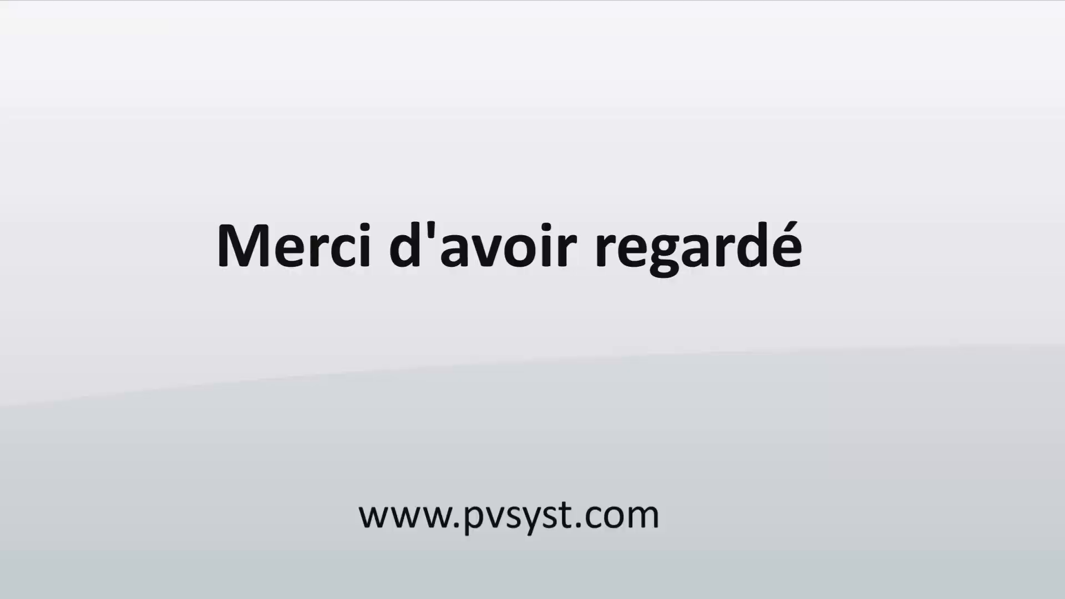